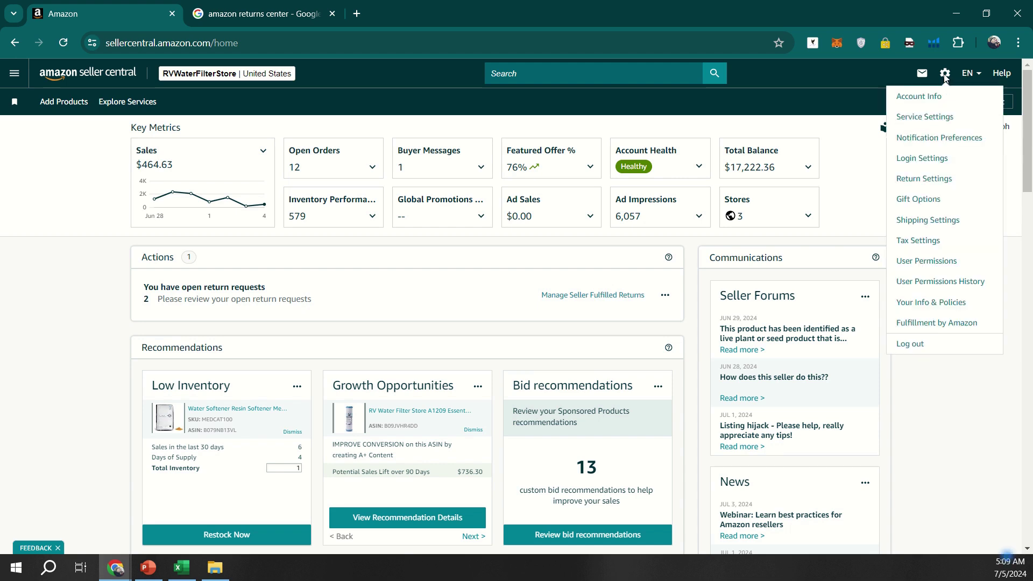
Go to Tax Settings from the Settings gear menu in the top bar.
click(927, 239)
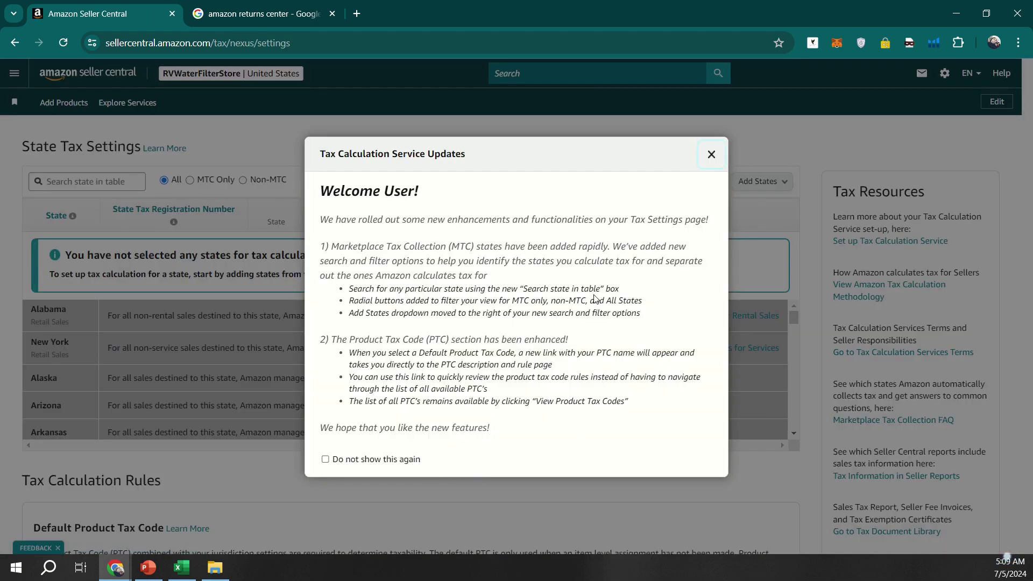
Close the Tax Calculation Service Updates notice to reveal the state tax table.
click(710, 154)
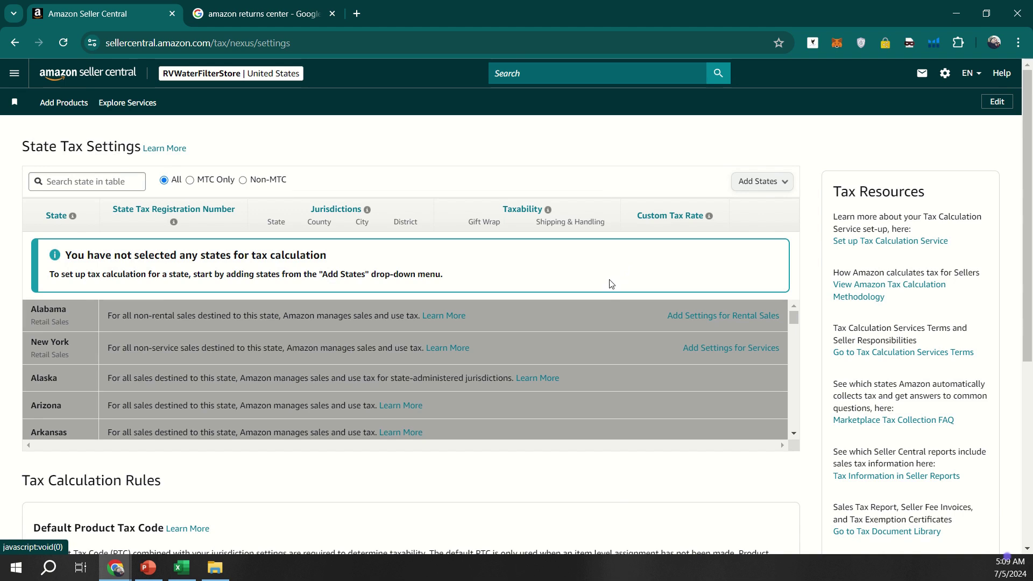
scroll(607, 290, down, 1)
scroll(607, 292, down, 1)
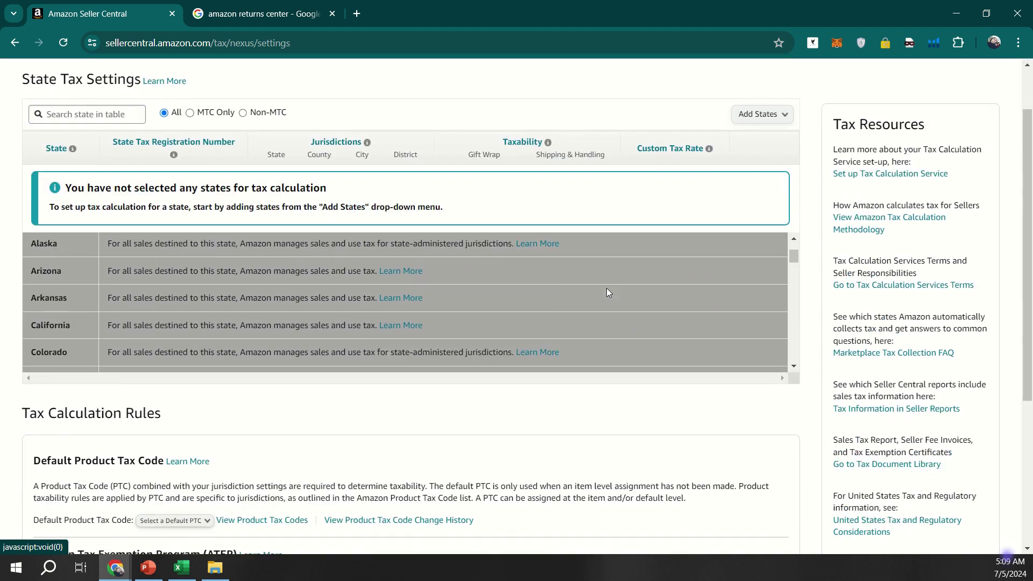
scroll(606, 323, down, 2)
scroll(531, 444, down, 1)
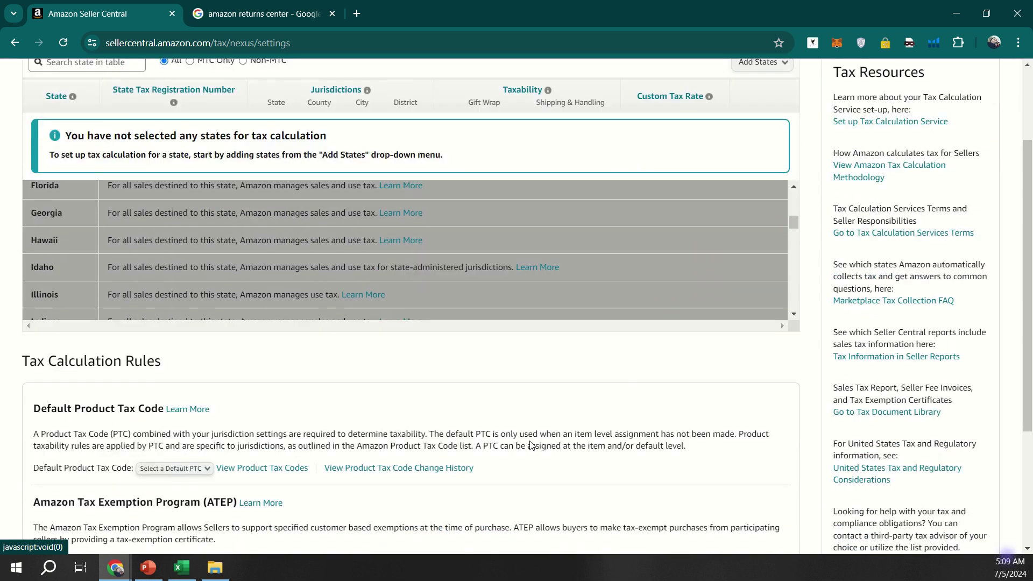
scroll(531, 443, down, 1)
scroll(530, 440, down, 1)
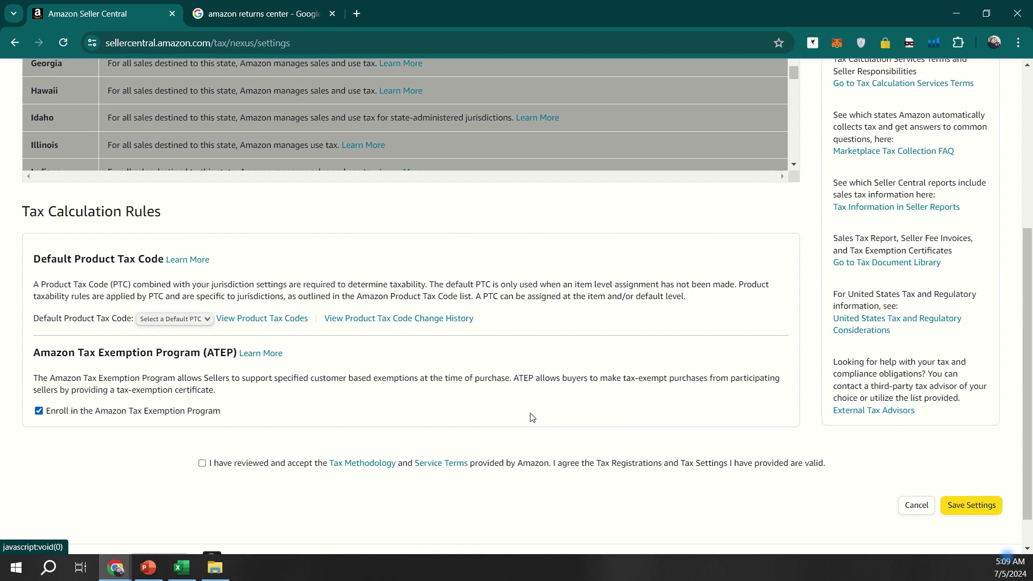
scroll(530, 413, down, 1)
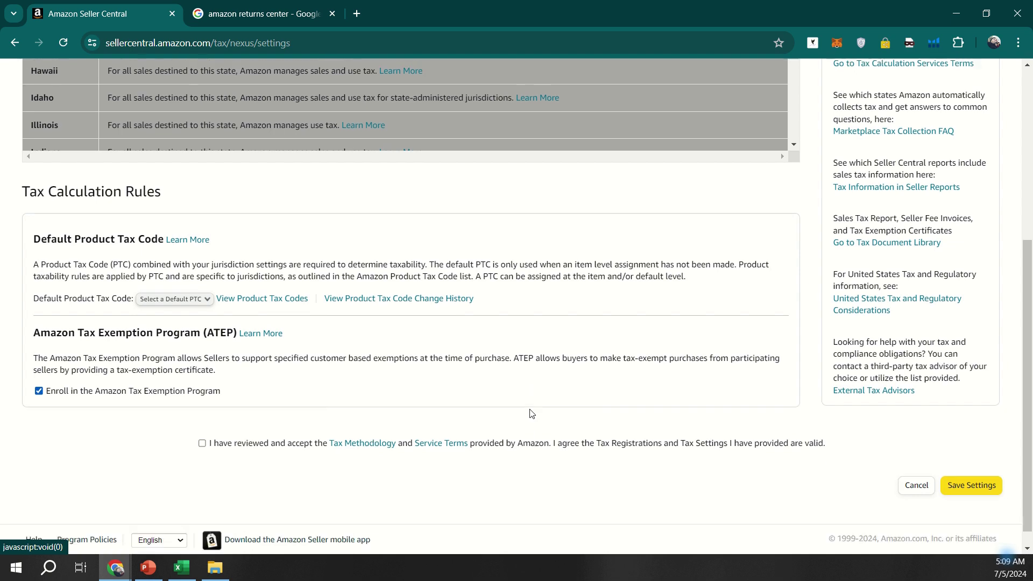
scroll(530, 414, up, 1)
scroll(529, 416, up, 3)
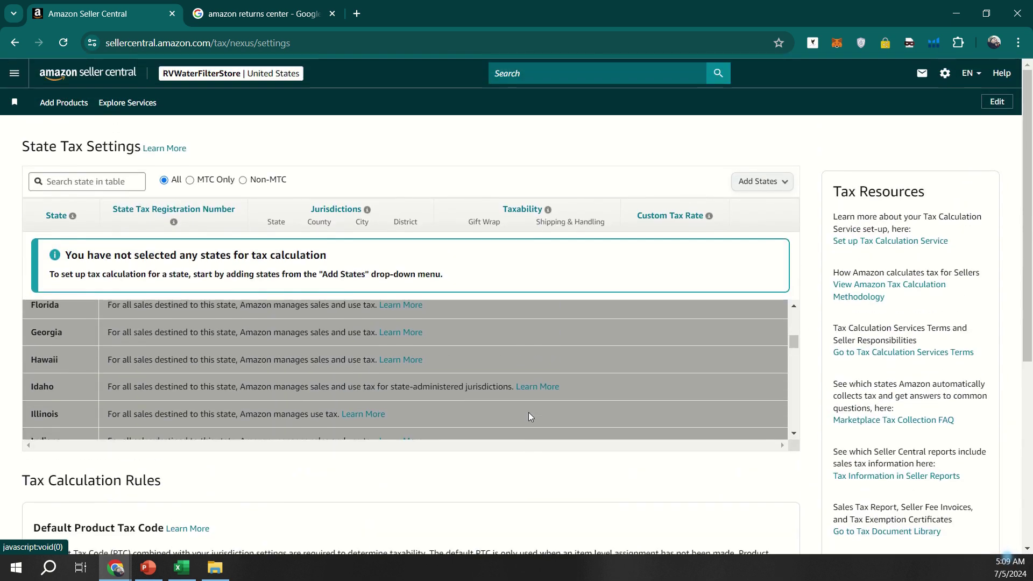